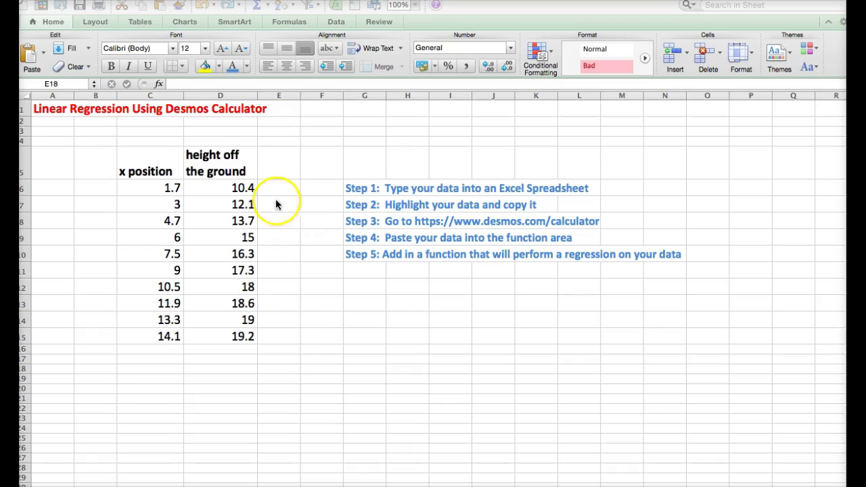
left_click(157, 164)
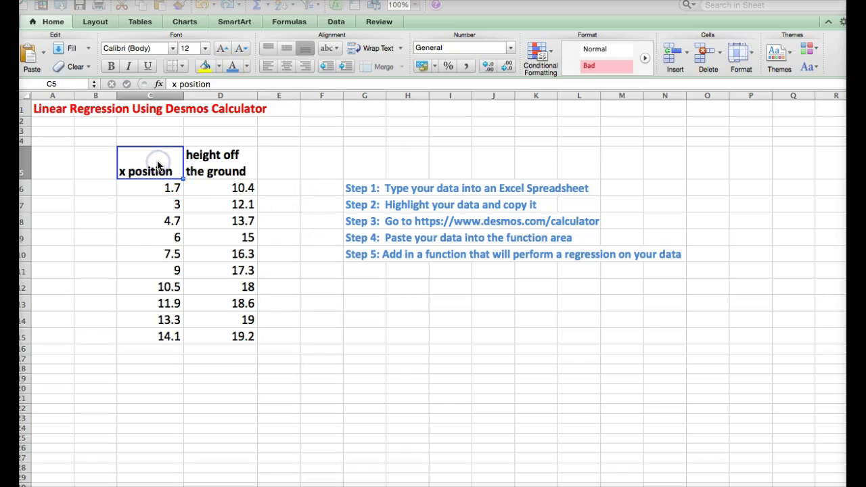
key("shift+Right")
key("shift+Down")
key("shift+Down")
key("shift+Down")
key("shift+Down")
key("shift+Down")
key("shift+Down")
key("shift+Down")
key("shift+Down")
key("shift+Down")
key("shift+Down")
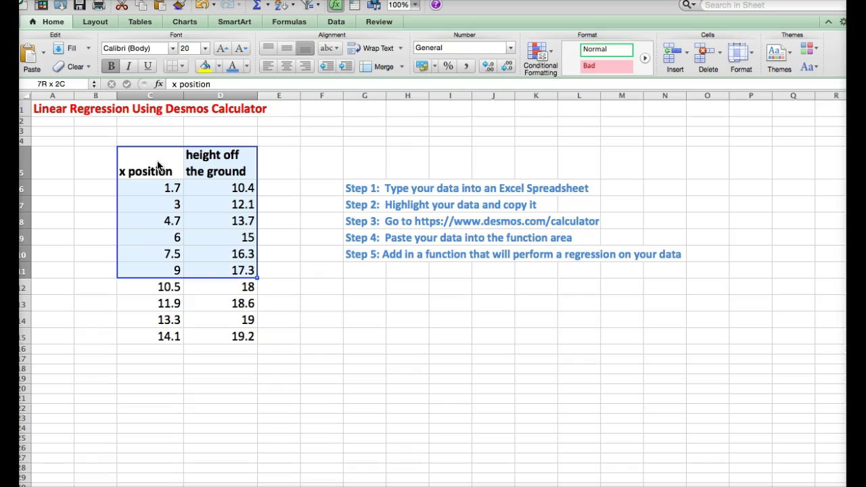
left_click(191, 198)
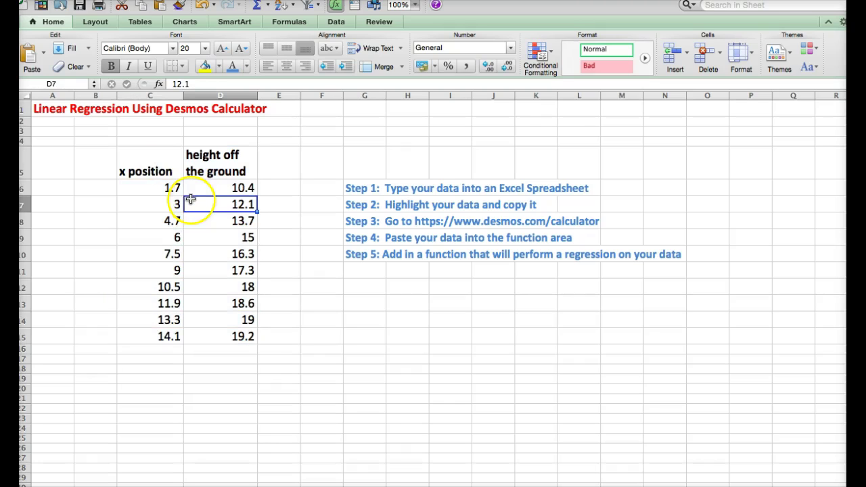
Copy the x position and height table with its headers (C5:D15) from Excel and paste it into the empty Desmos expression
left_click(153, 167)
left_click_drag(152, 167, 209, 335)
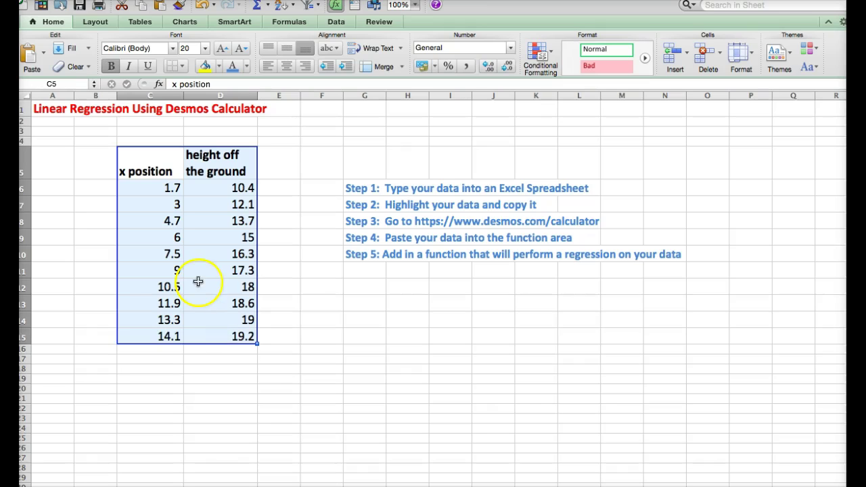
right_click(199, 284)
left_click(224, 261)
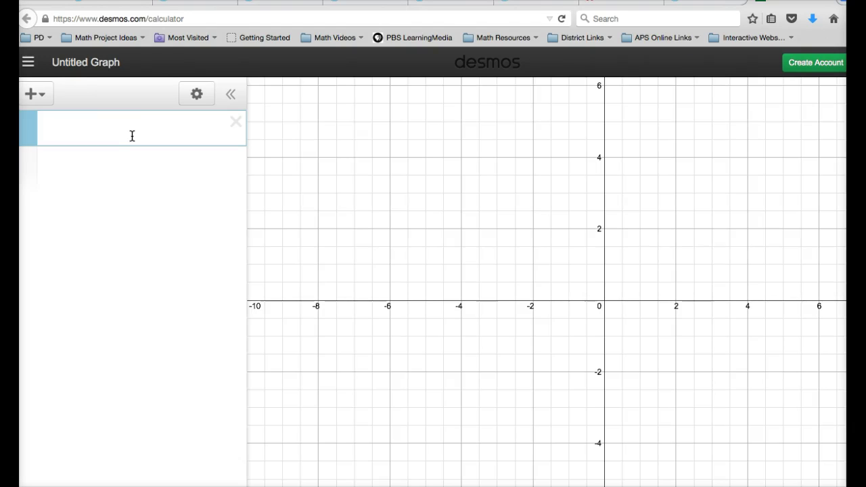
key("ctrl+v")
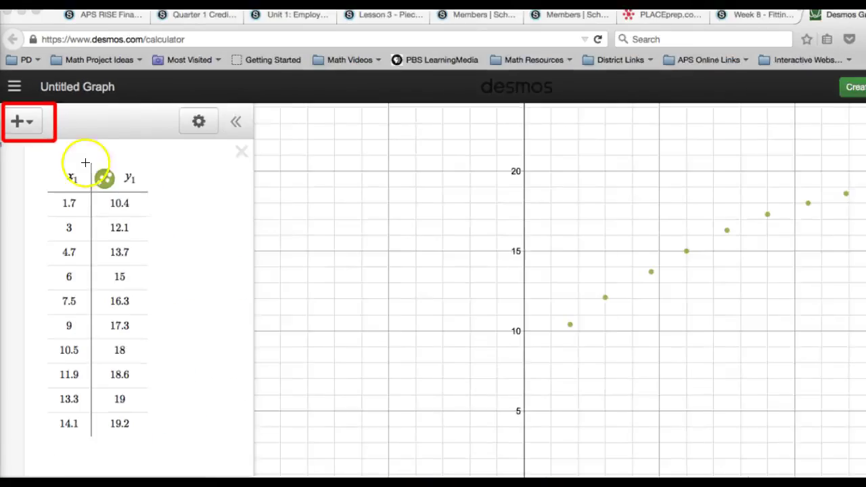
Add a new expression and enter the linear regression model y1 ~ mx1 + b for the table data
left_click(29, 122)
left_click(29, 121)
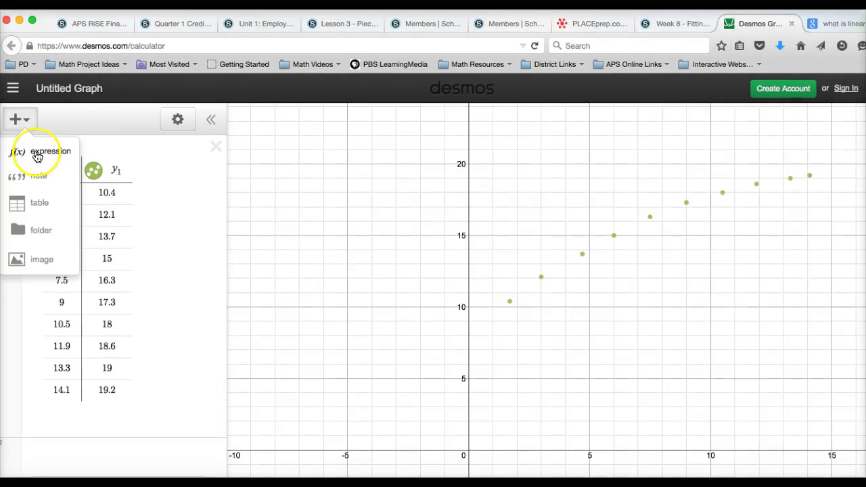
left_click(37, 152)
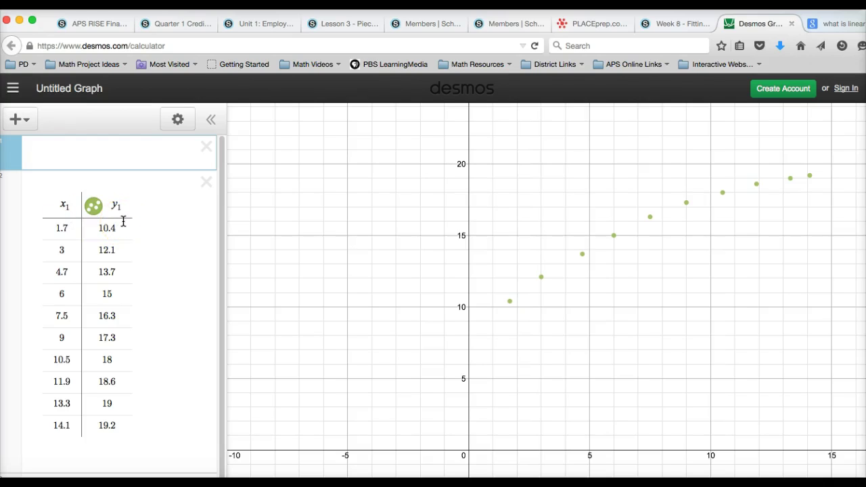
type("y")
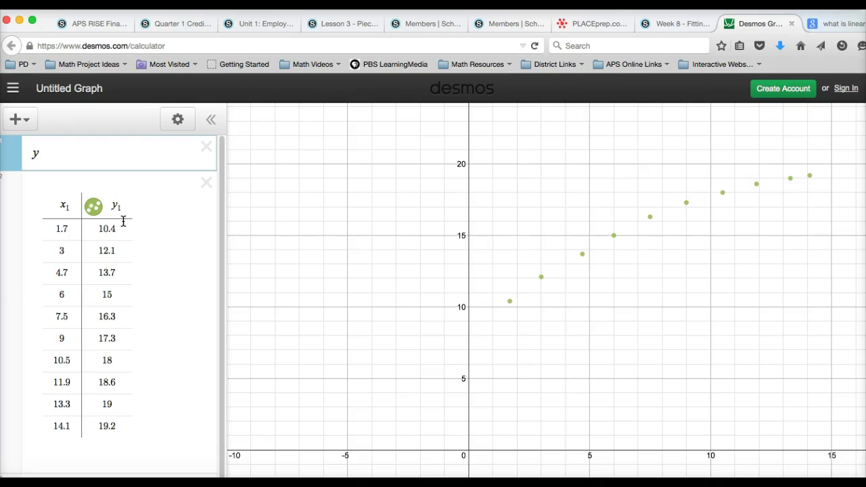
type("1")
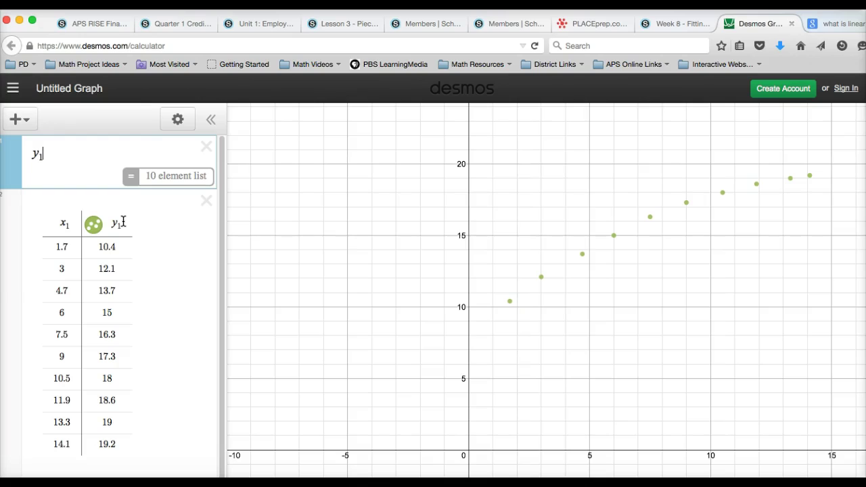
type("~")
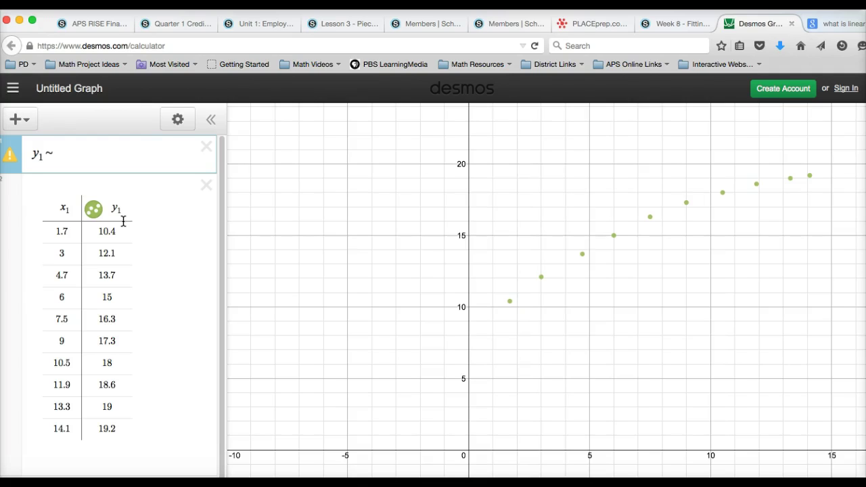
type("m")
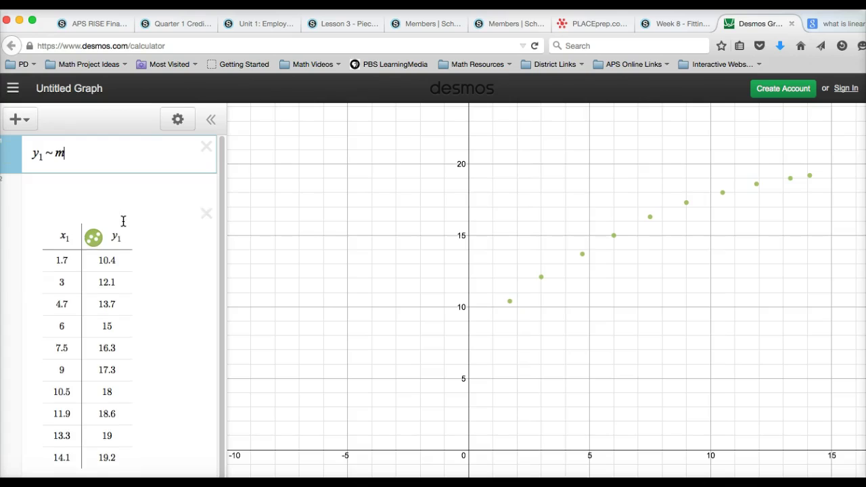
type("x")
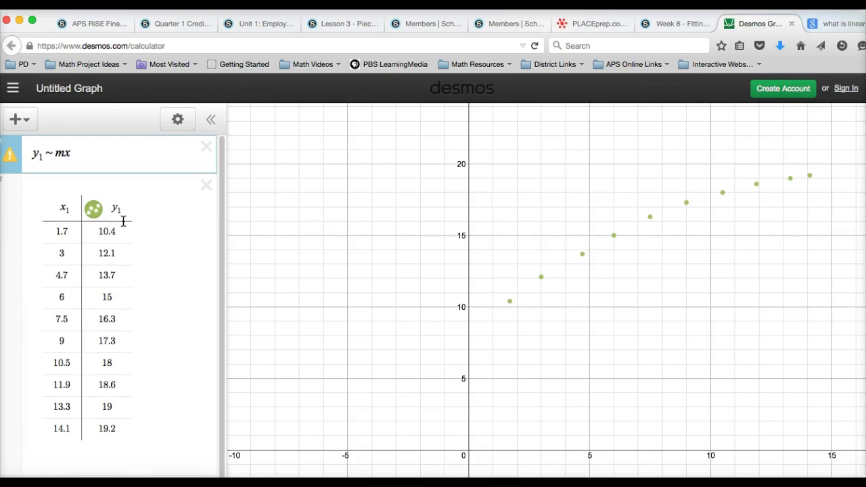
type("1 ")
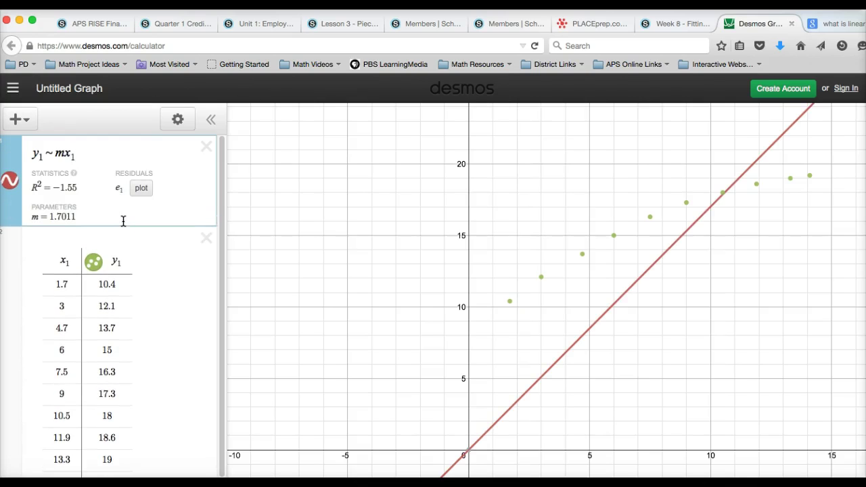
type("+ b")
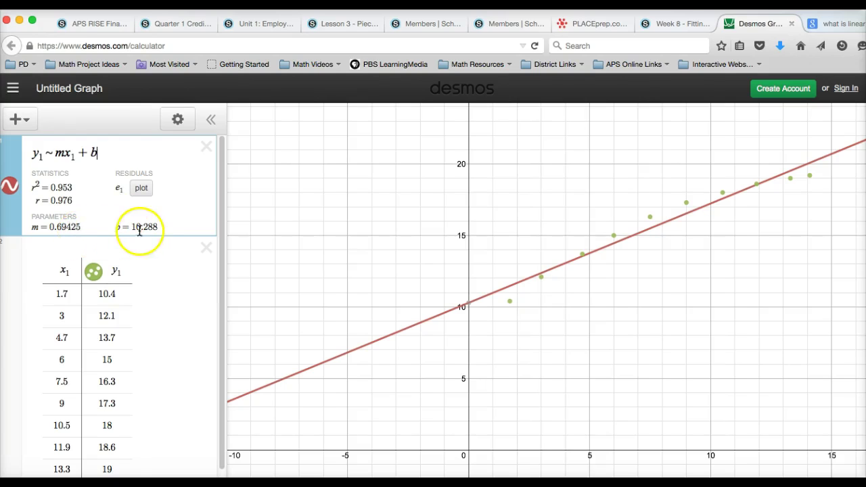
left_click(286, 180)
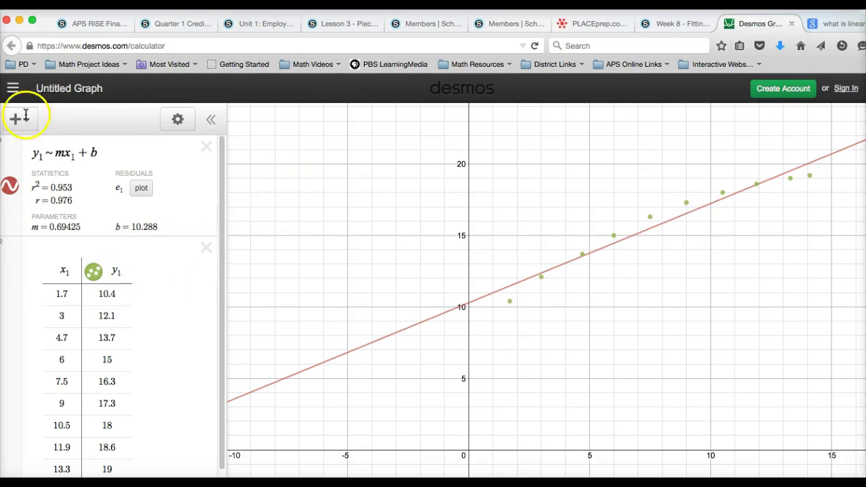
Review the rounded line equation in the Excel sheet, and return to Desmos to show the regression line's y-intercept coordinates
key("super+Tab")
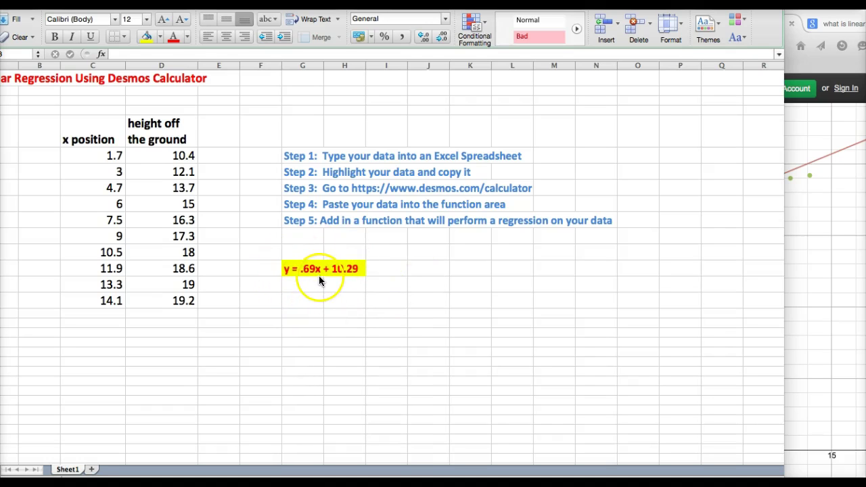
left_click(803, 301)
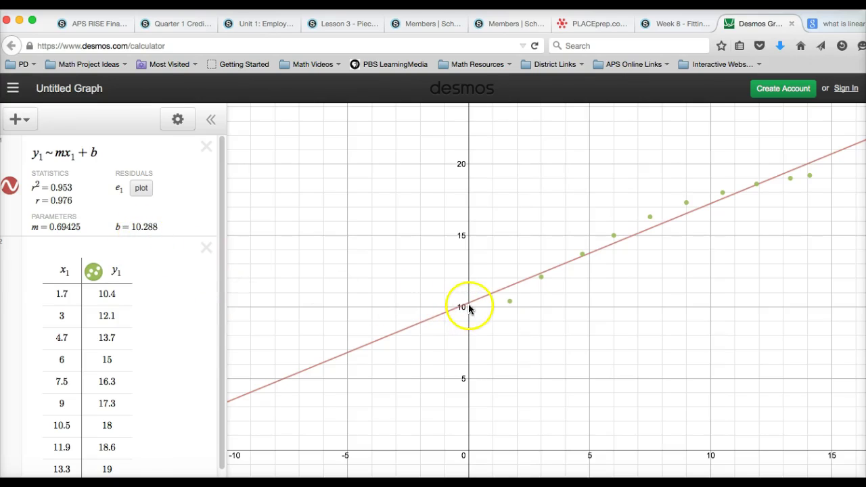
left_click(469, 307)
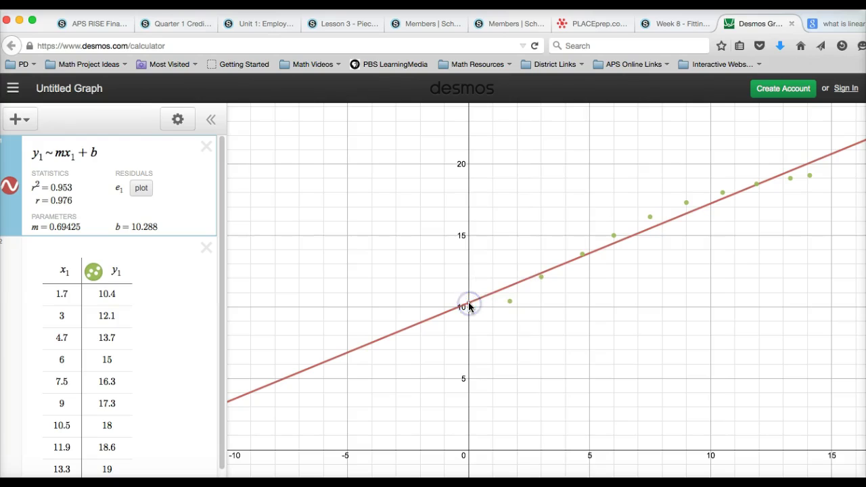
left_click(469, 306)
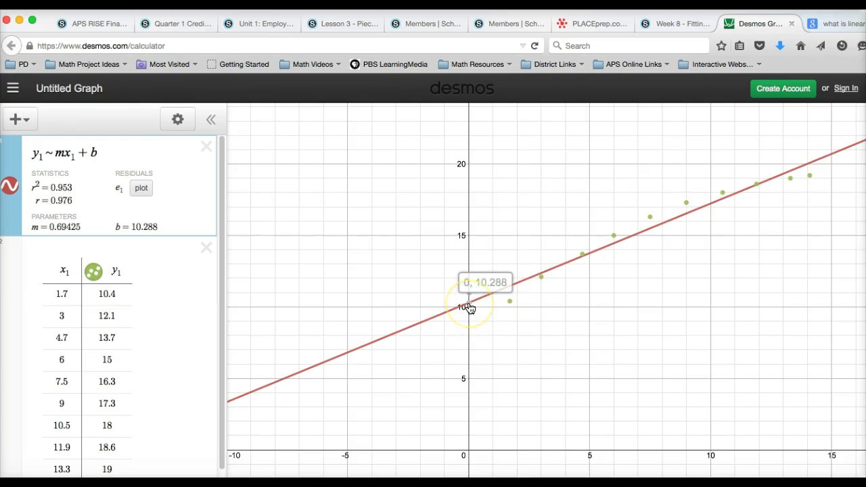
left_click(469, 307)
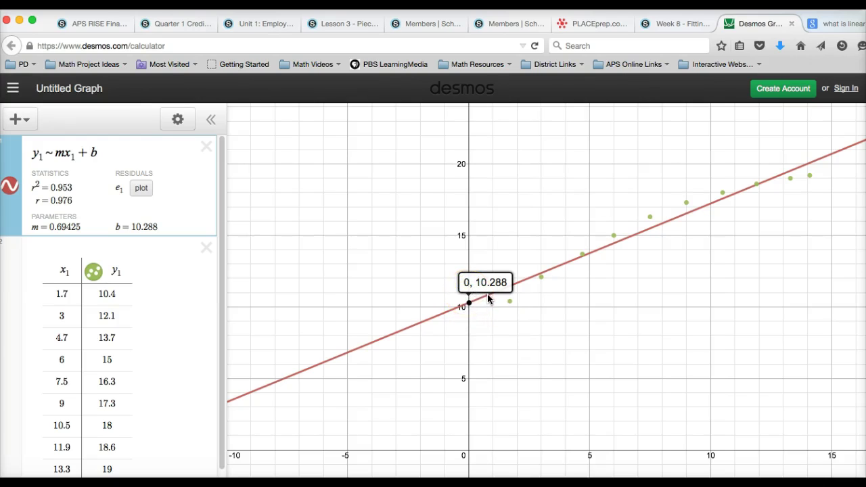
left_click(470, 296)
left_click(468, 303)
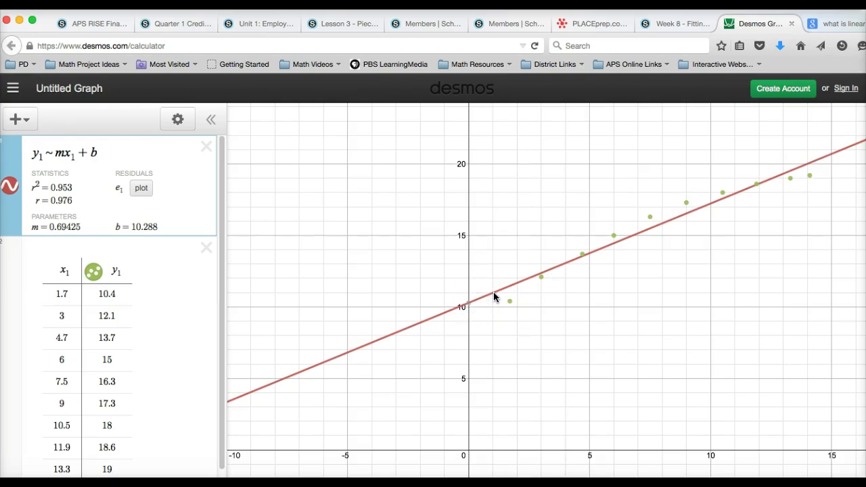
Trace the regression line to the point at x = 1 to read its coordinates
left_click(494, 295)
left_click(492, 295)
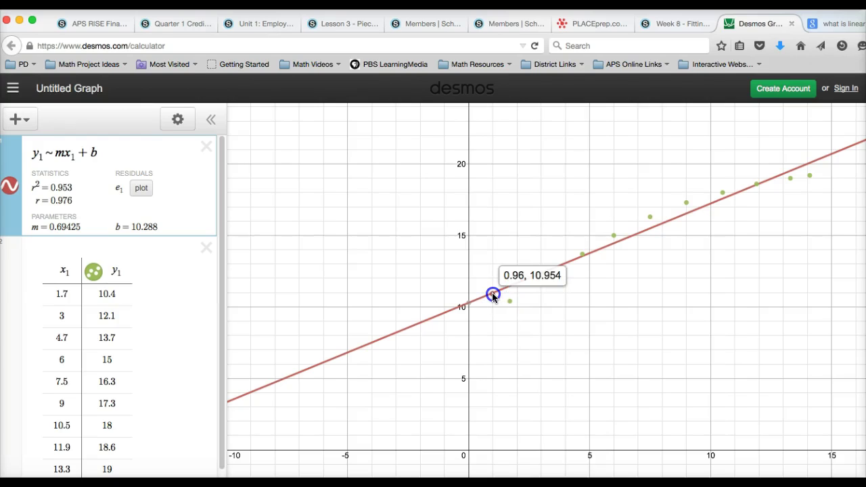
left_click_drag(492, 296, 494, 295)
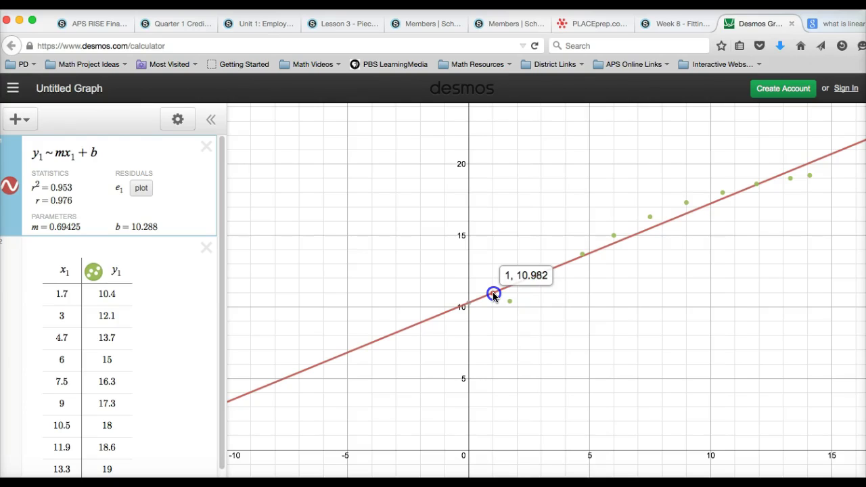
left_click_drag(493, 291, 492, 292)
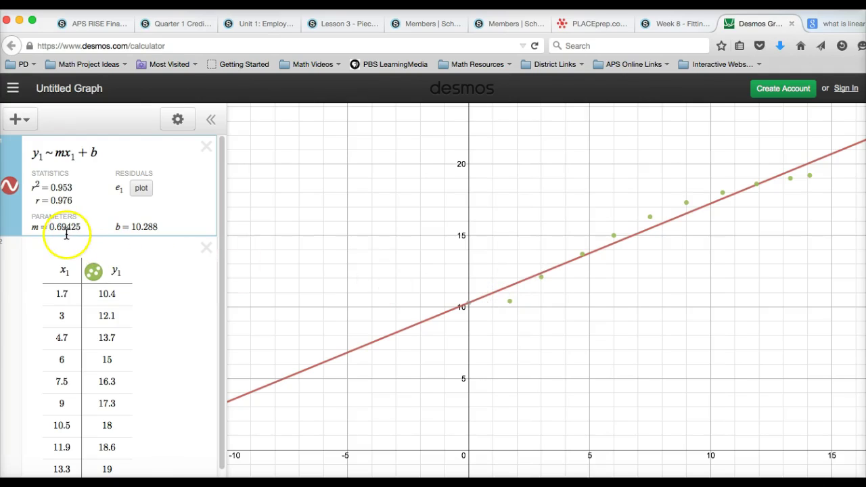